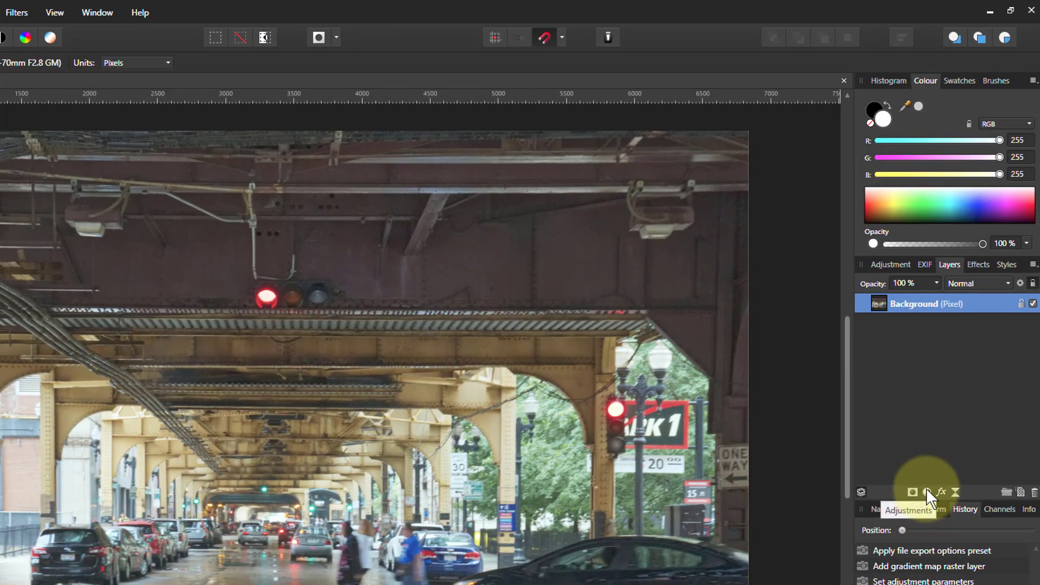
# Step: Add a Gradient Map adjustment, delete its middle green stop, and reverse the gradient so it runs from blue to red
pyautogui.click(926, 491)
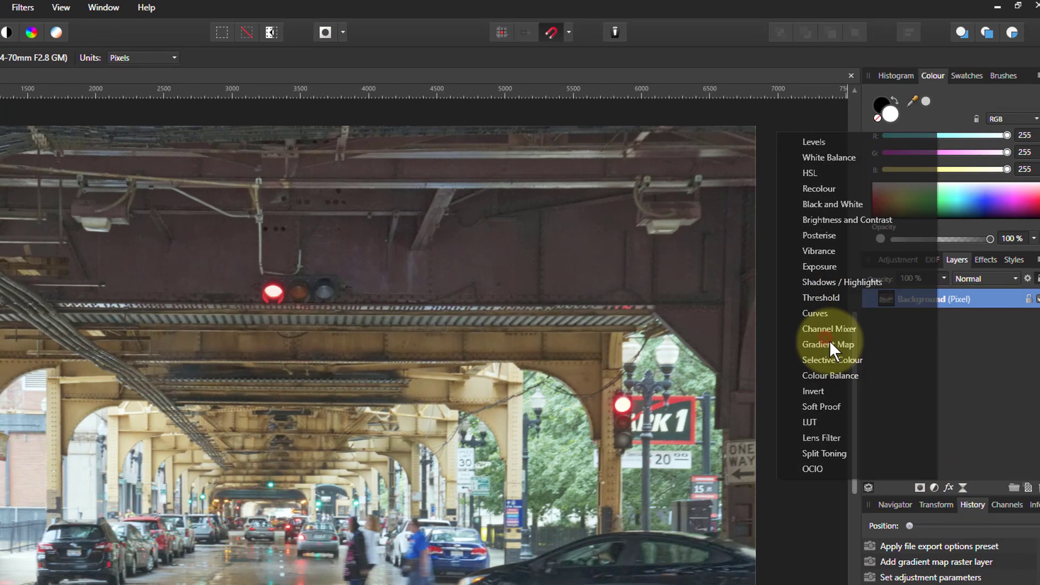
pyautogui.click(820, 348)
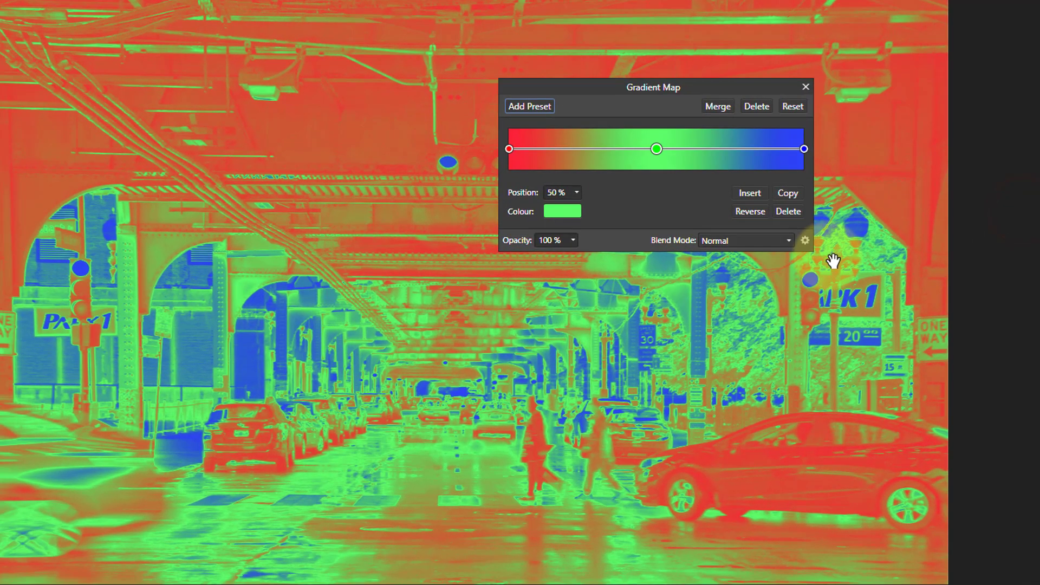
pyautogui.click(606, 185)
pyautogui.moveTo(657, 157); pyautogui.dragTo(682, 202)
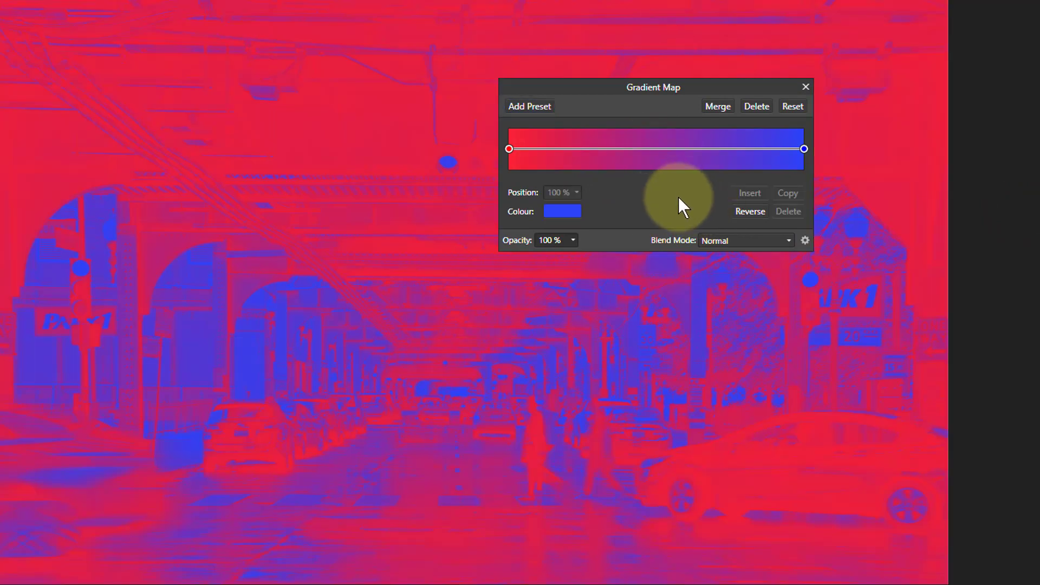
pyautogui.click(509, 149)
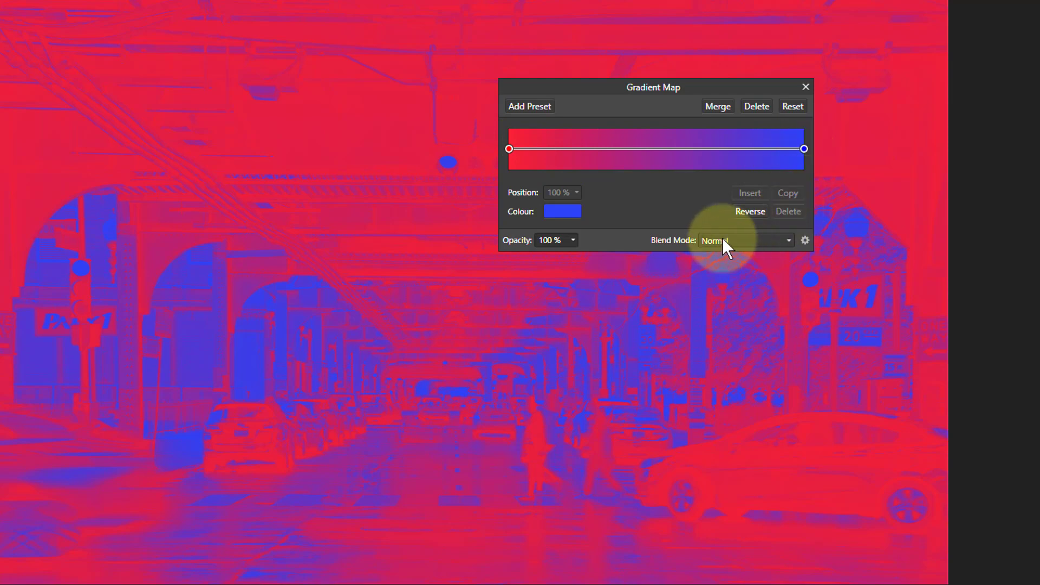
pyautogui.click(750, 212)
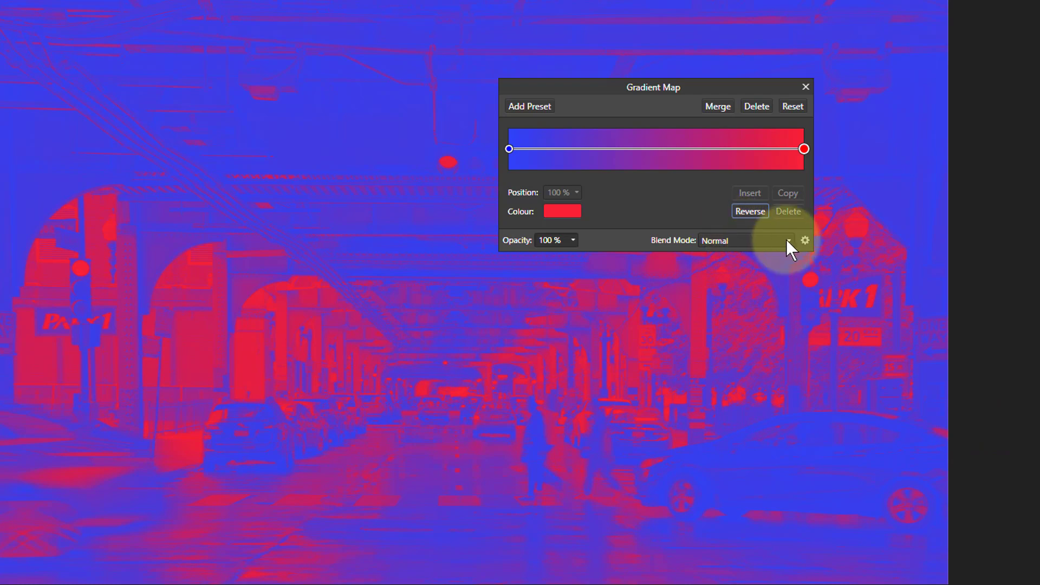
# Step: Set the gradient map's blend mode to Soft Light and its opacity to 75%
pyautogui.click(732, 240)
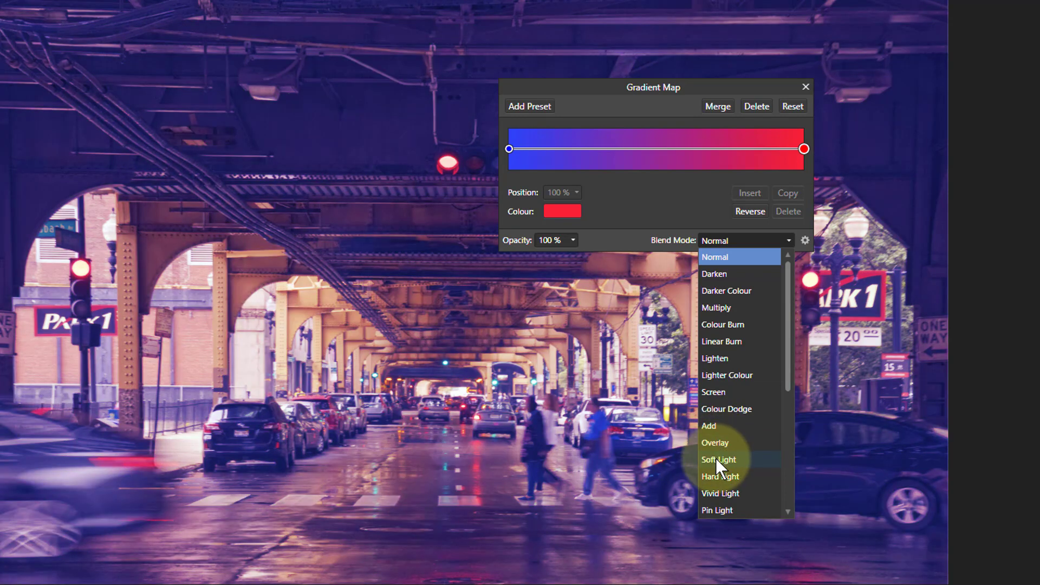
pyautogui.click(715, 458)
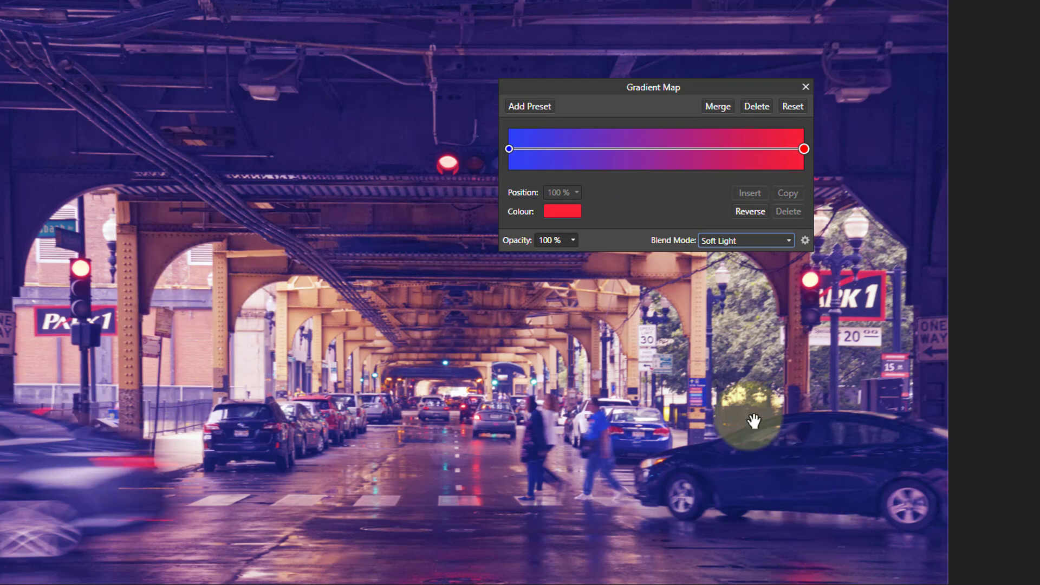
pyautogui.click(573, 242)
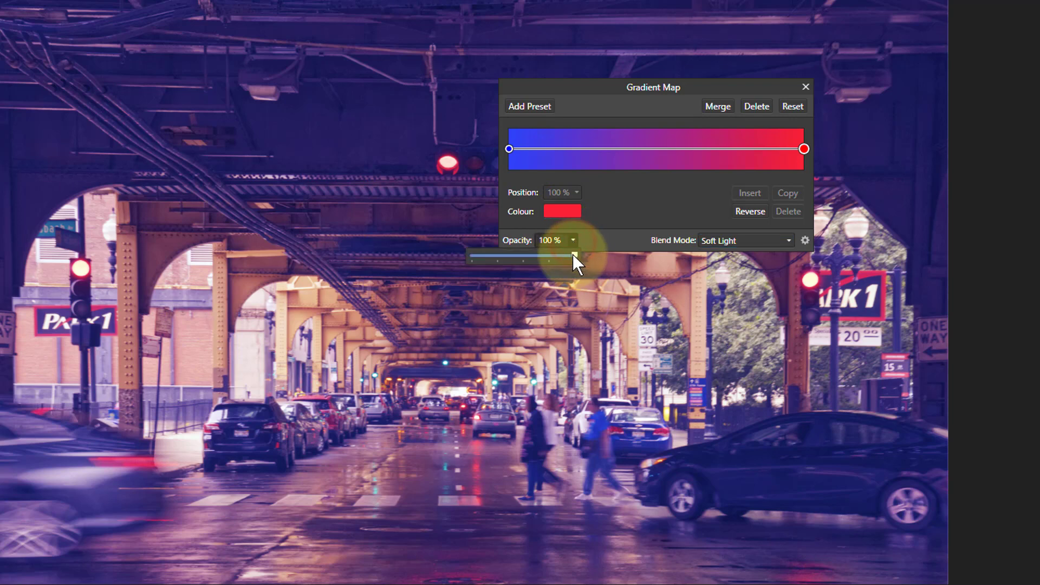
pyautogui.moveTo(573, 254); pyautogui.dragTo(547, 256)
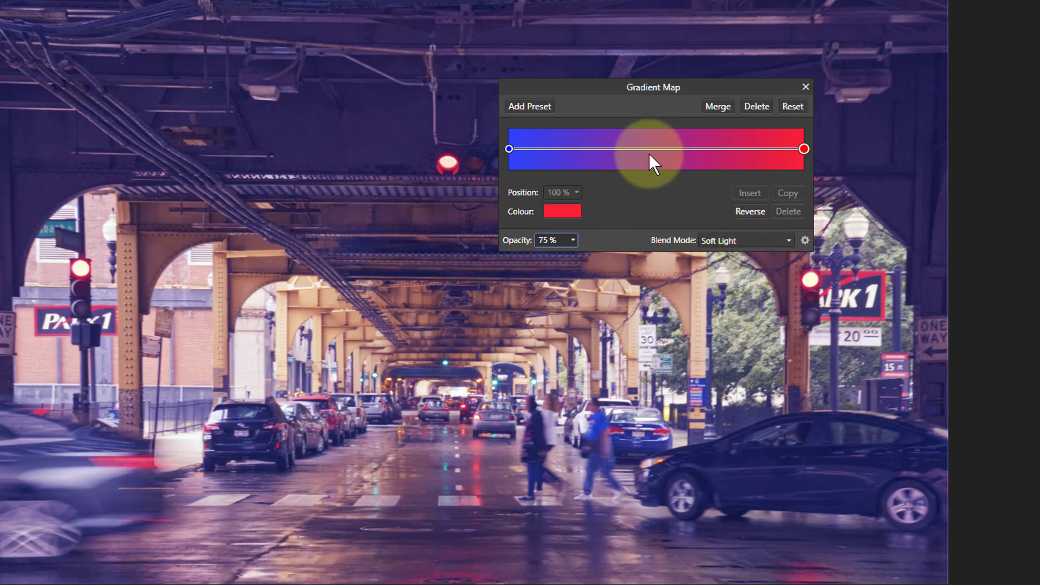
# Step: Add a mid-grey swatch stop to the middle of the gradient, at a position of about 49%
pyautogui.click(556, 210)
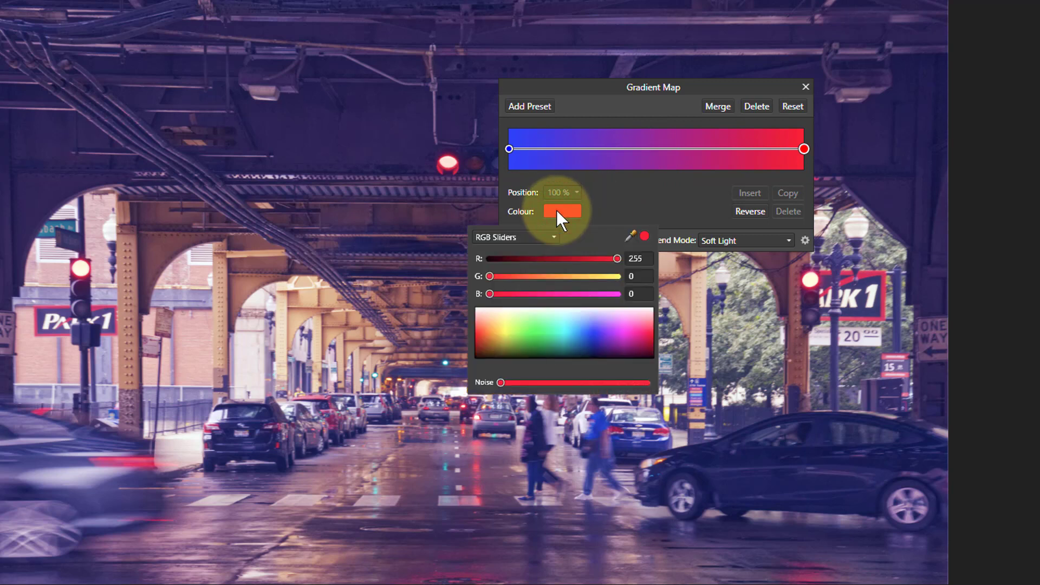
pyautogui.click(508, 237)
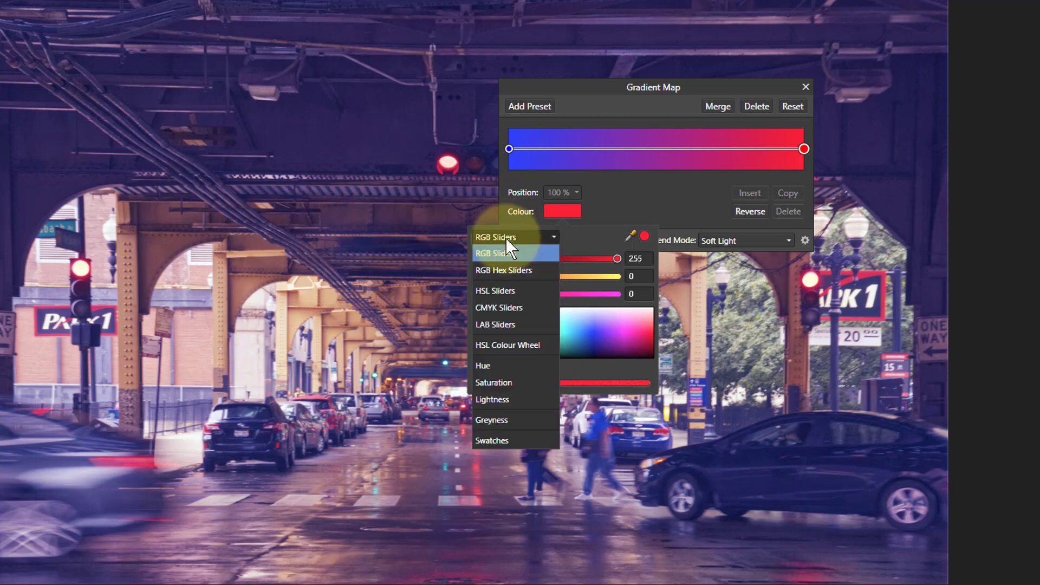
pyautogui.click(490, 439)
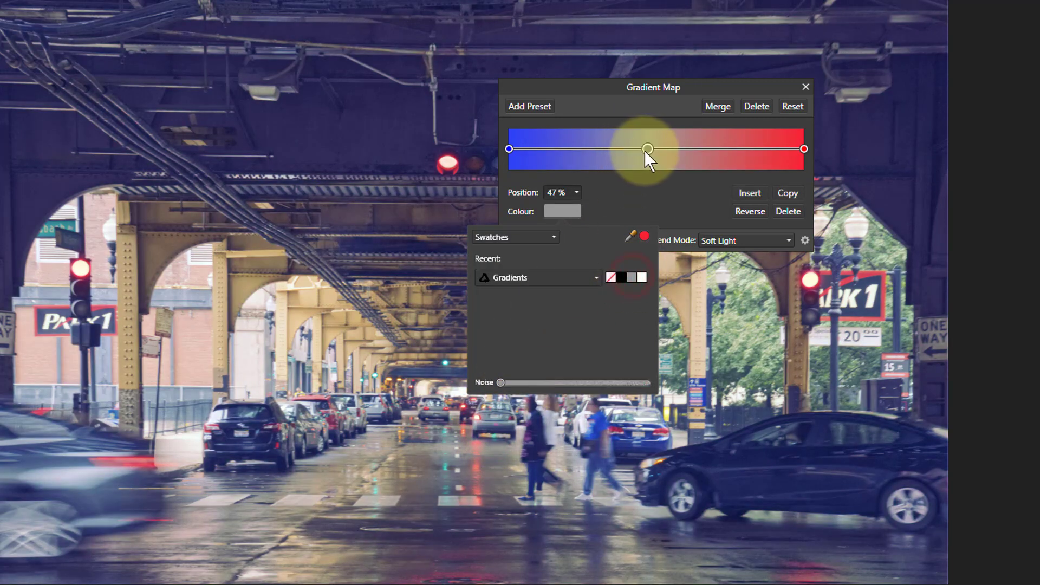
pyautogui.click(647, 149)
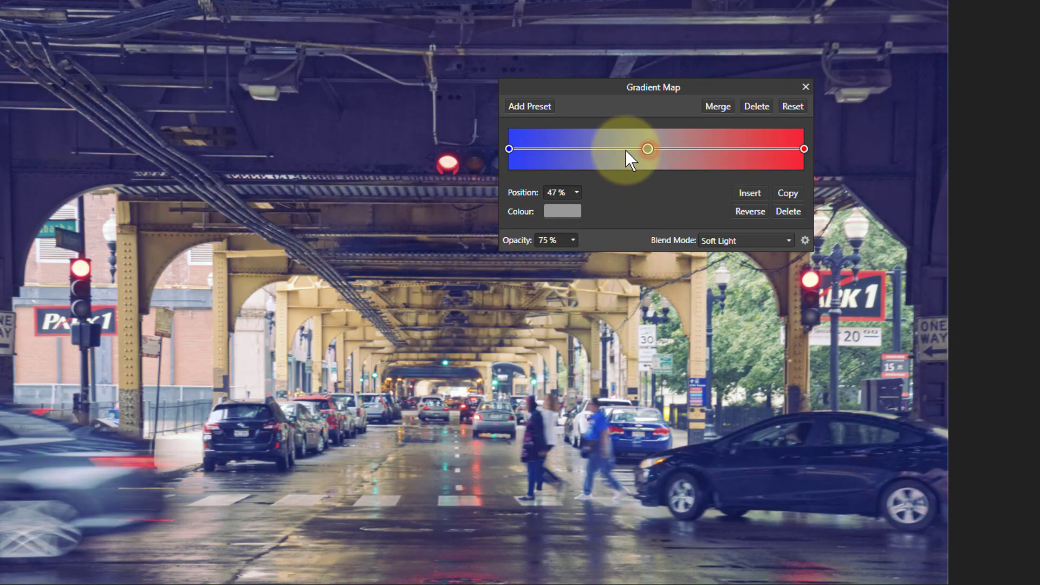
pyautogui.moveTo(625, 151); pyautogui.dragTo(652, 150)
pyautogui.click(416, 401)
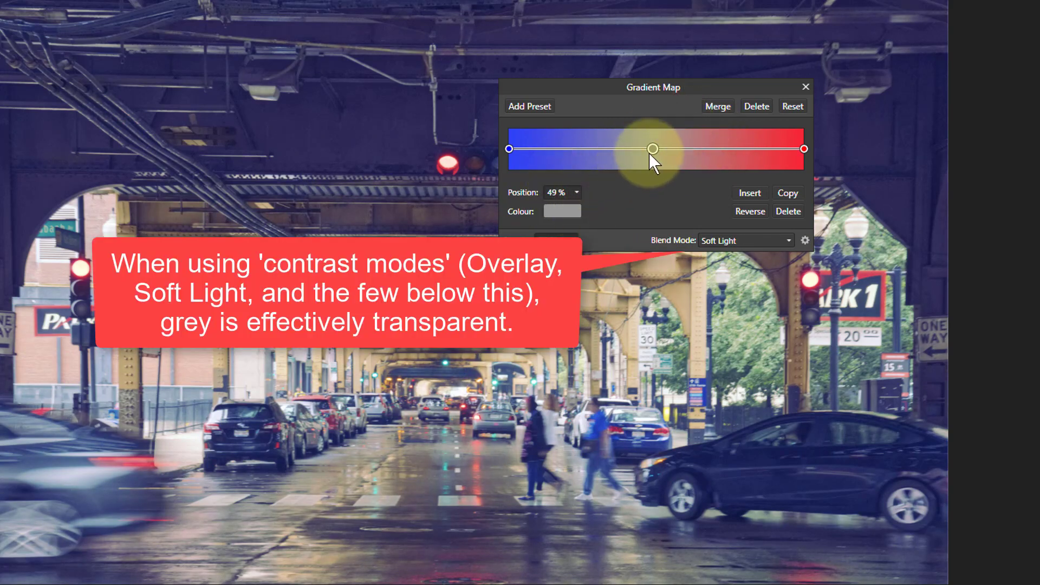
# Step: Duplicate the grey stop and space the two grey stops at 39% and about 65% along the gradient
pyautogui.moveTo(651, 150); pyautogui.dragTo(642, 150)
pyautogui.click(787, 194)
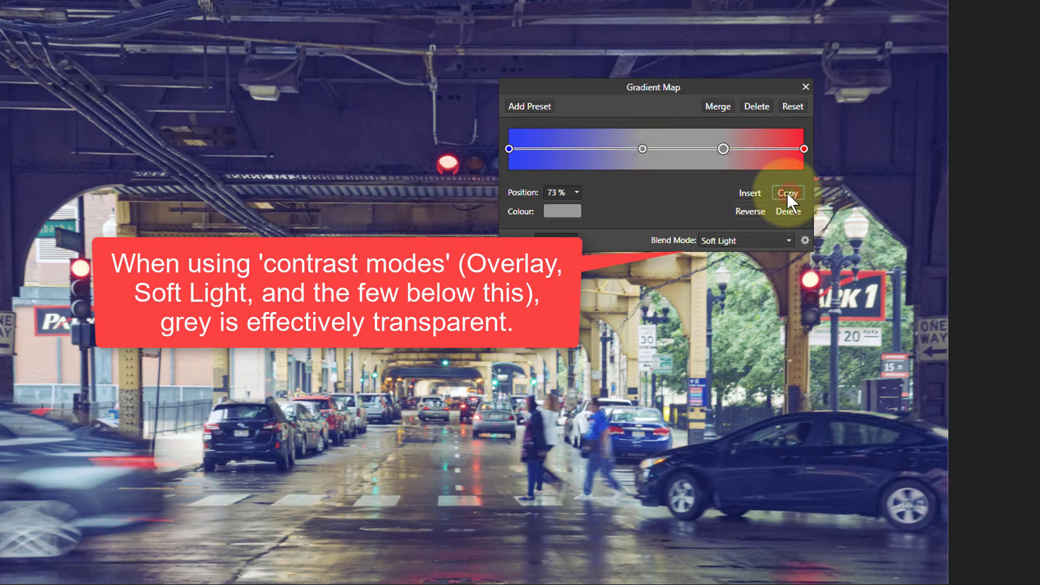
pyautogui.moveTo(724, 148); pyautogui.dragTo(624, 149)
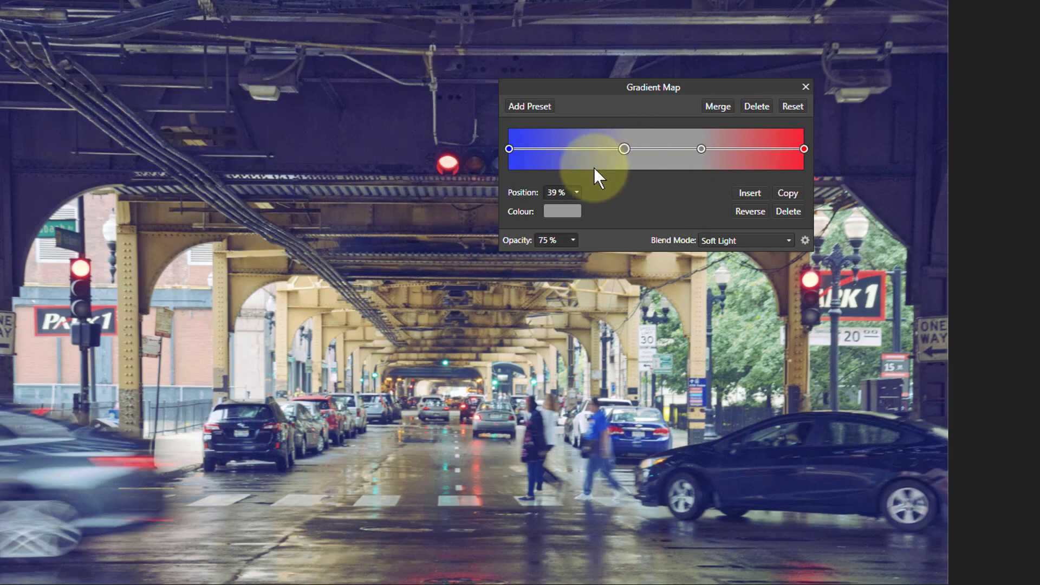
# Step: Soften the blue shadow stop's colour to H 237, S 78, L 52 using the HSL Colour Wheel
pyautogui.click(509, 149)
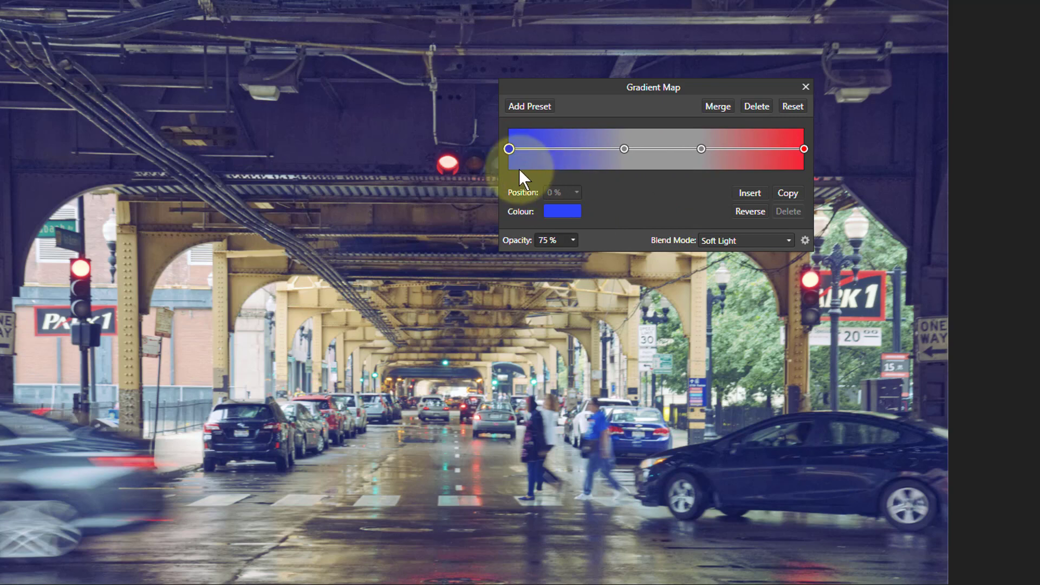
pyautogui.click(564, 210)
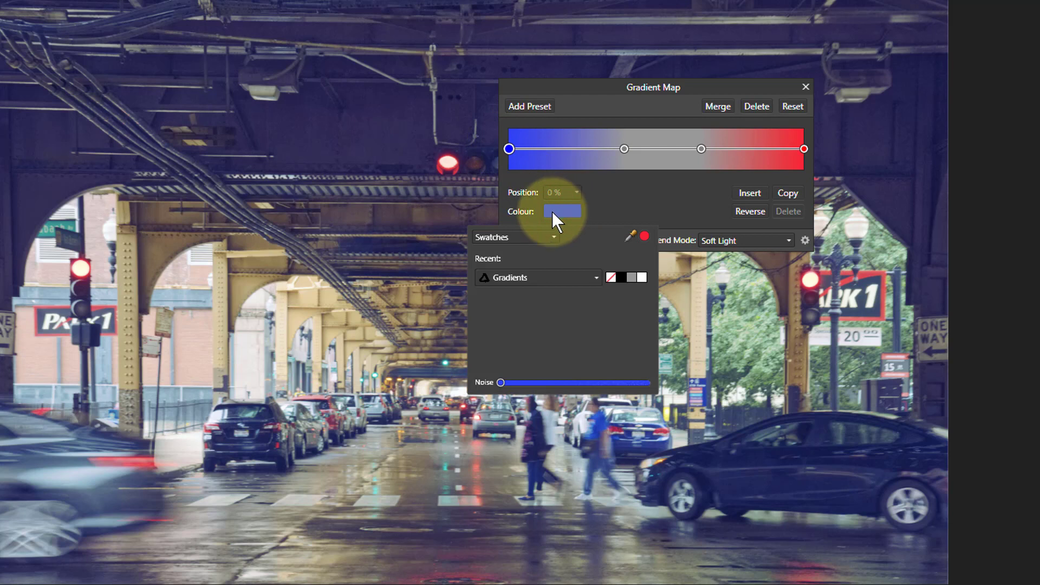
pyautogui.click(509, 239)
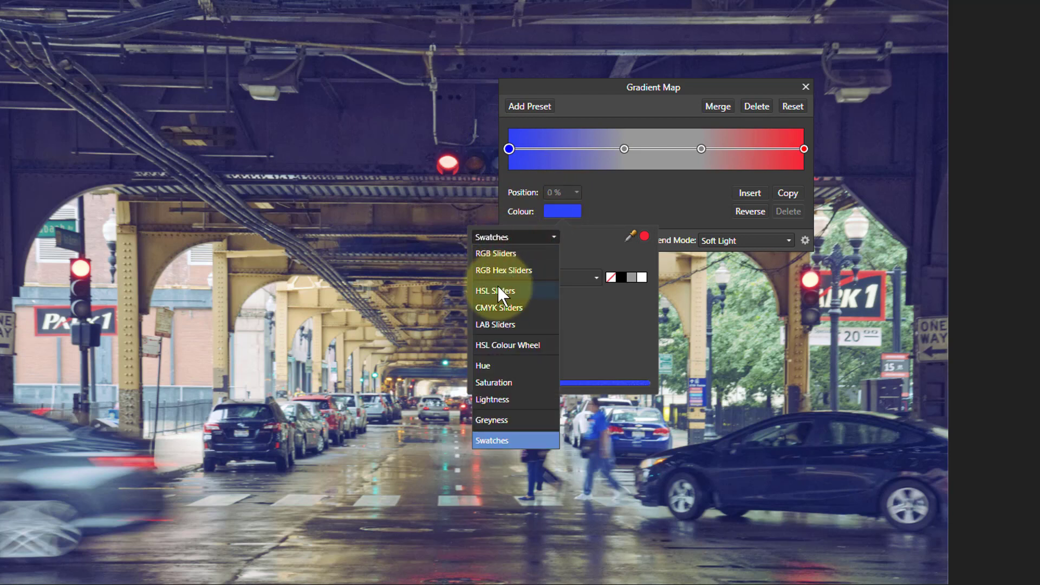
pyautogui.click(499, 344)
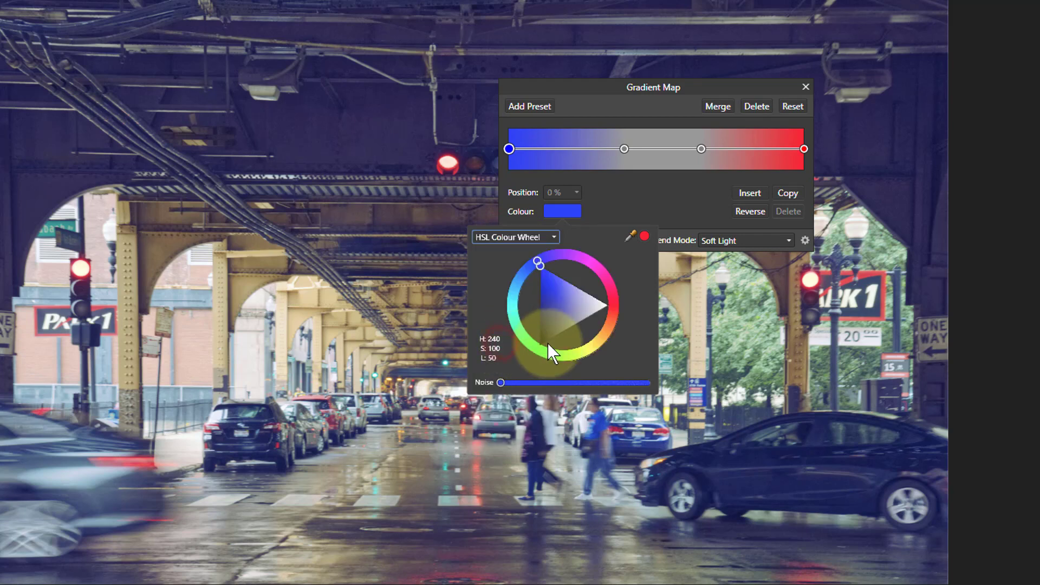
pyautogui.moveTo(538, 264)
pyautogui.mouseDown()
pyautogui.moveTo(565, 301)
pyautogui.moveTo(548, 281)
pyautogui.mouseUp()
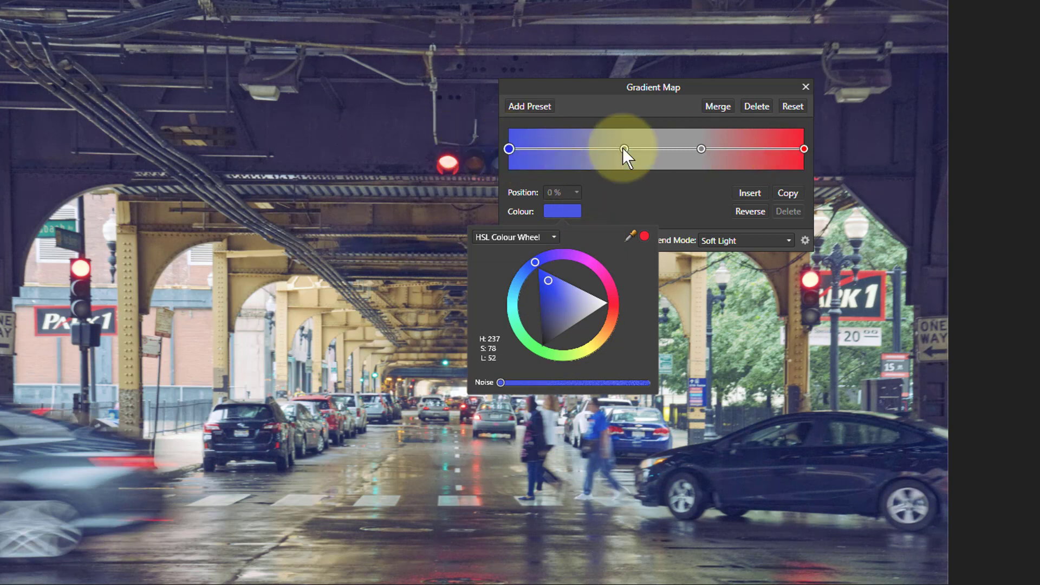
# Step: Copy the blue shadow stop and move the copy to the highlight end of the gradient at 100%
pyautogui.click(508, 149)
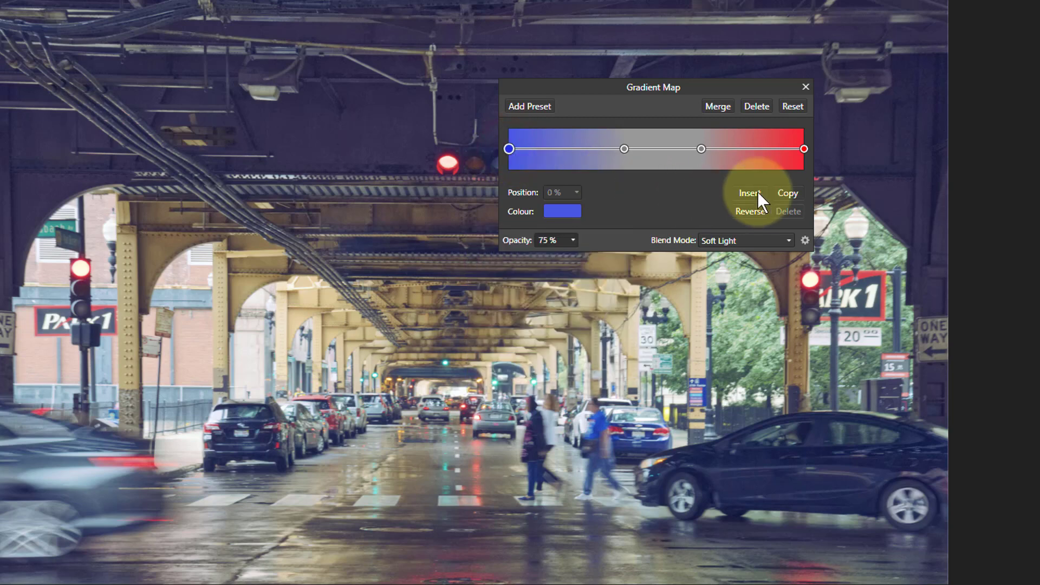
pyautogui.click(787, 194)
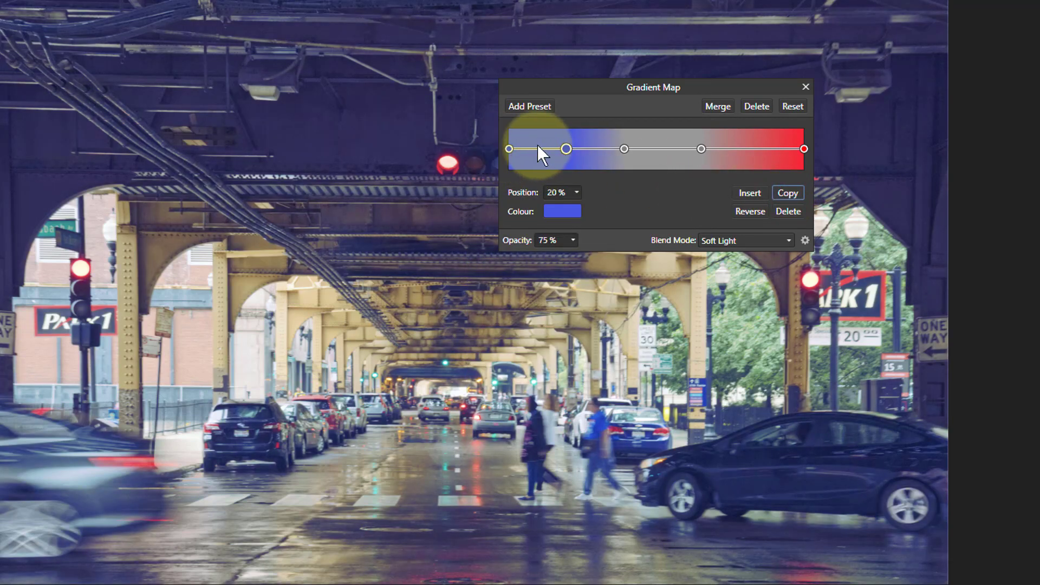
pyautogui.moveTo(564, 147); pyautogui.dragTo(802, 146)
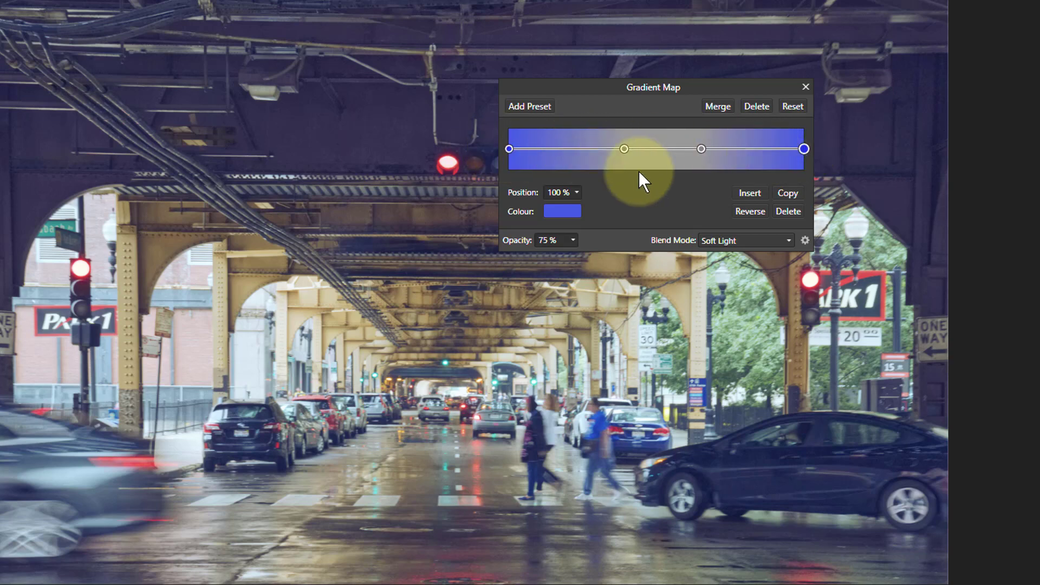
# Step: Recolour the stop at the gradient's highlight end to a warm yellow with H 50, S 70, L 52
pyautogui.click(555, 211)
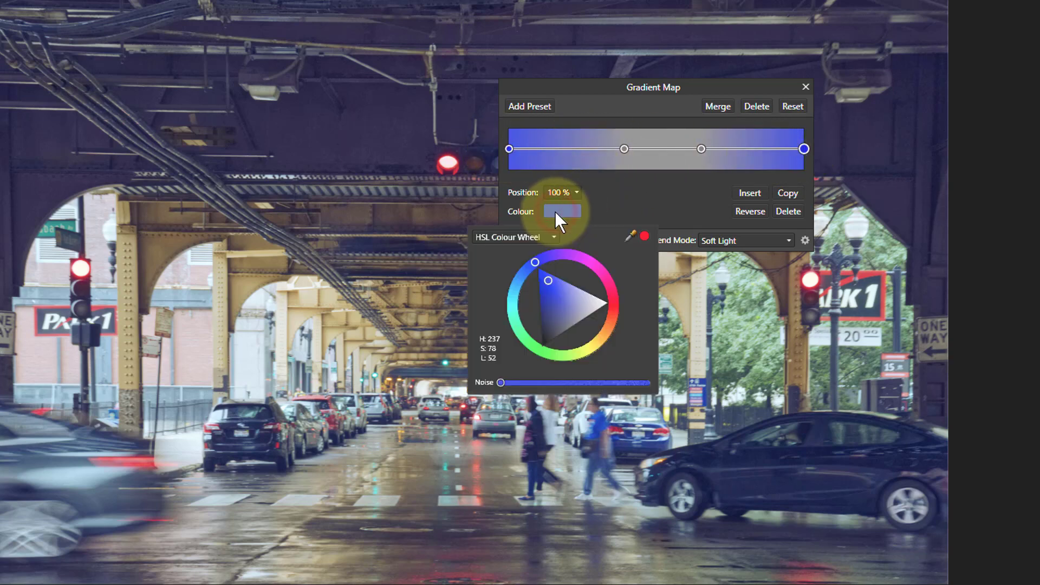
pyautogui.click(592, 349)
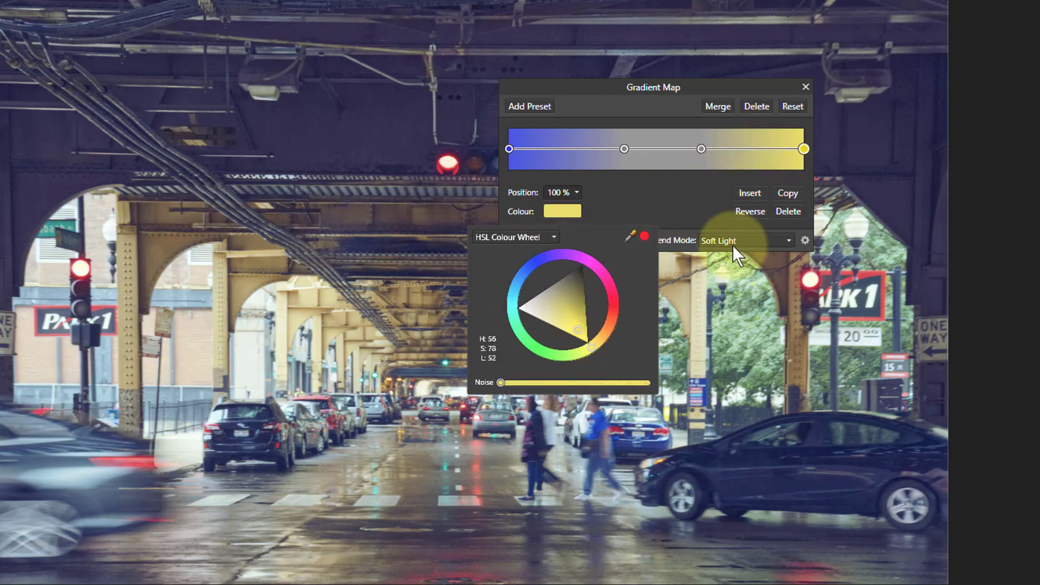
pyautogui.click(606, 334)
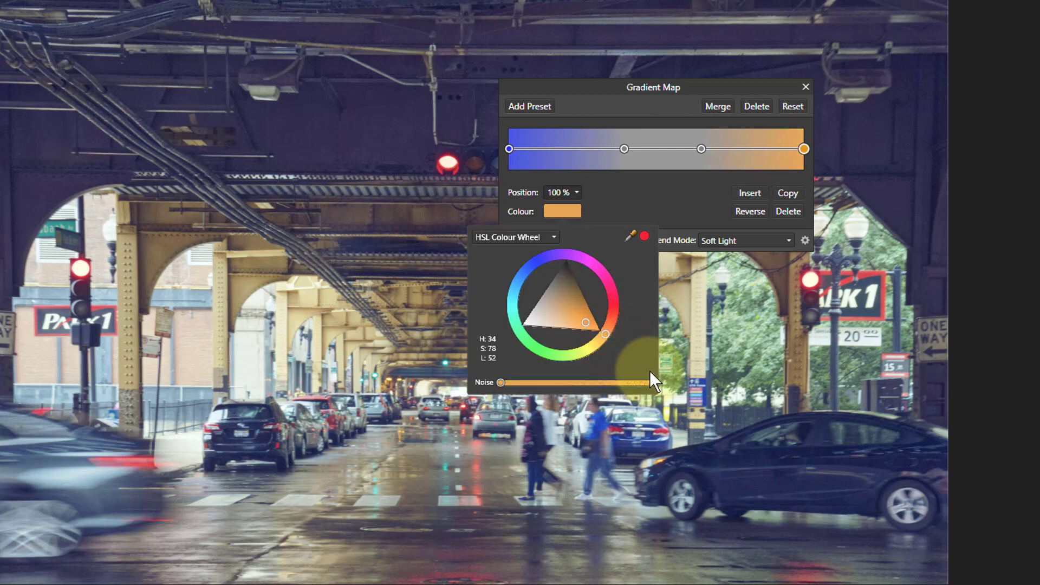
pyautogui.click(581, 319)
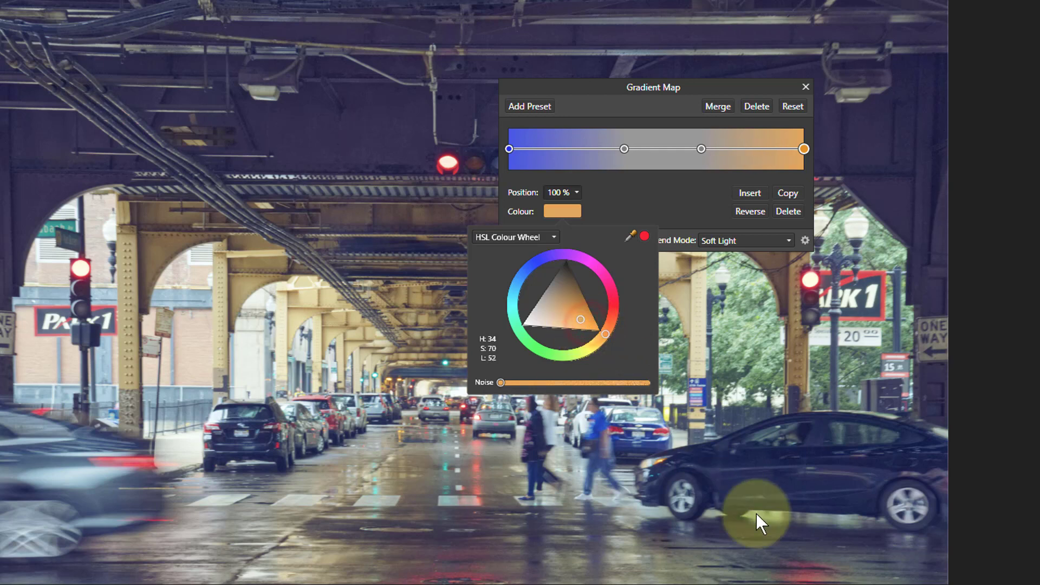
pyautogui.click(604, 333)
pyautogui.moveTo(602, 341); pyautogui.dragTo(597, 347)
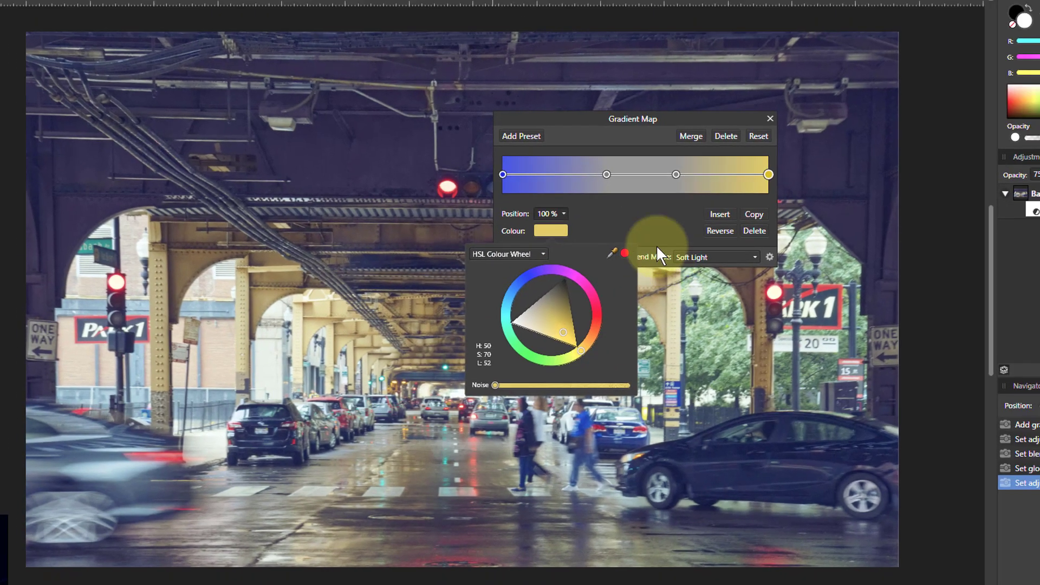
pyautogui.click(674, 200)
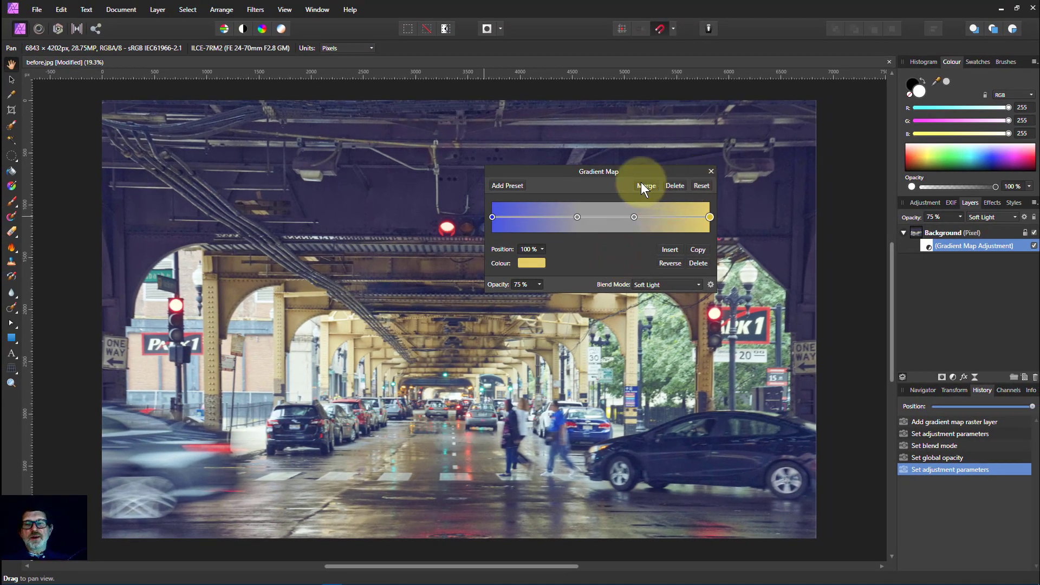